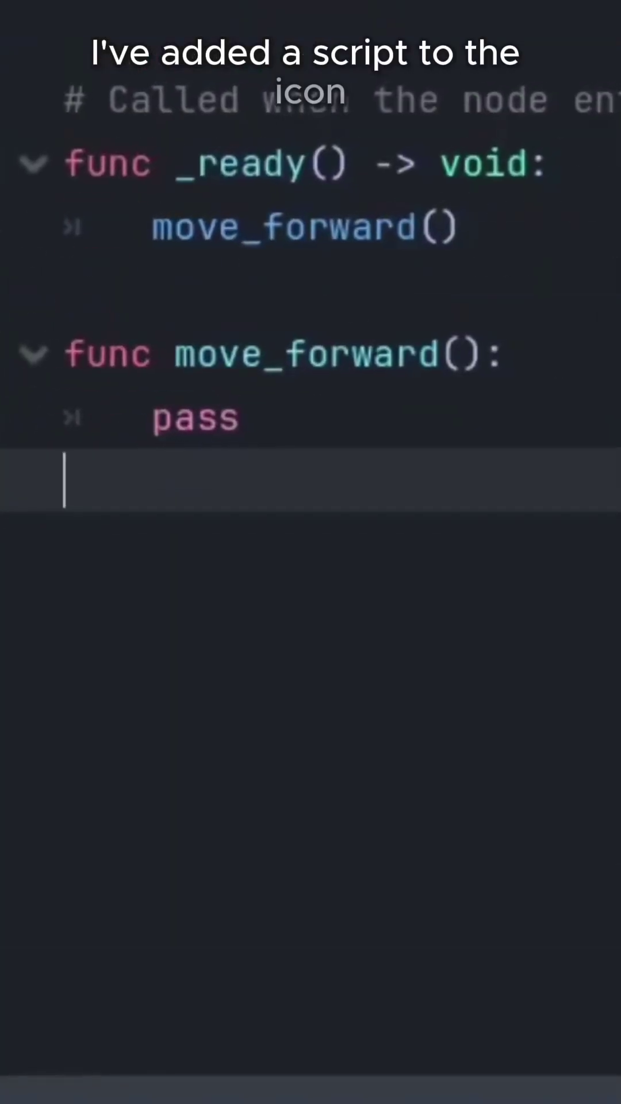
text(get_tree)
Complete get_tree().create_tween().tween_property() in move_forward from the autocomplete suggestions.
key(Return)
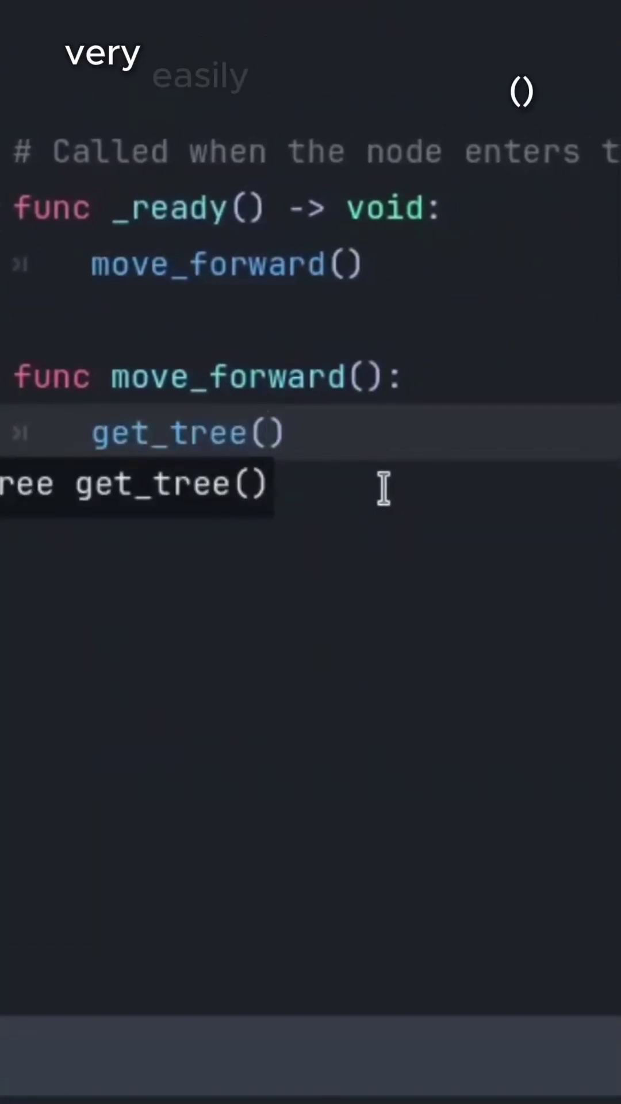
text(.c)
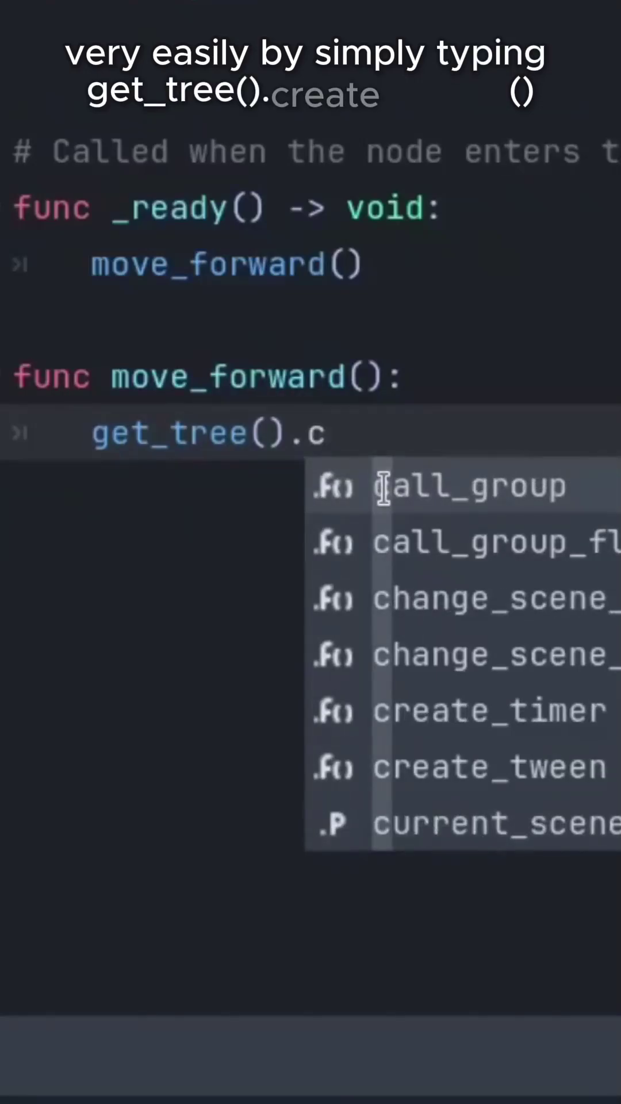
text(rea)
key(Down)
key(Return)
text(.tw)
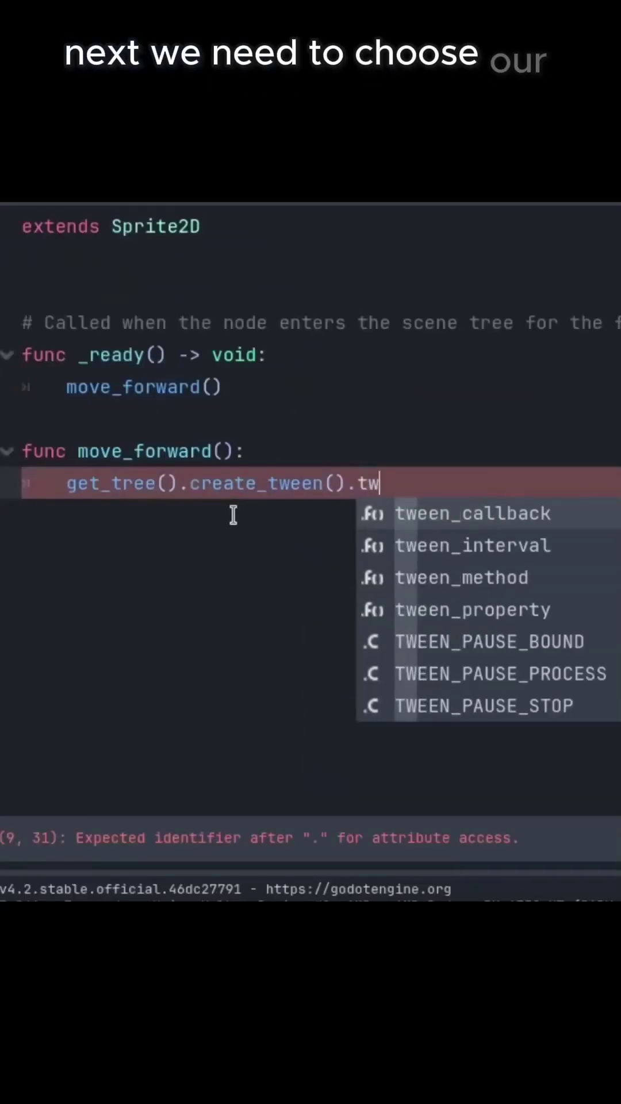
key(Down)
key(Down)
key(Return)
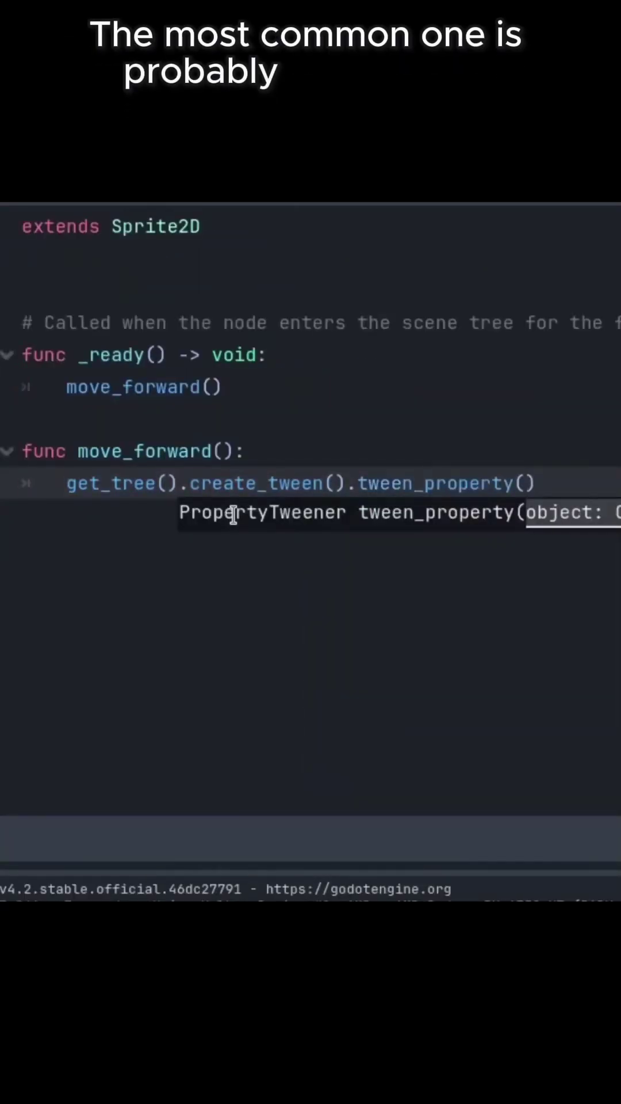
text(f.)
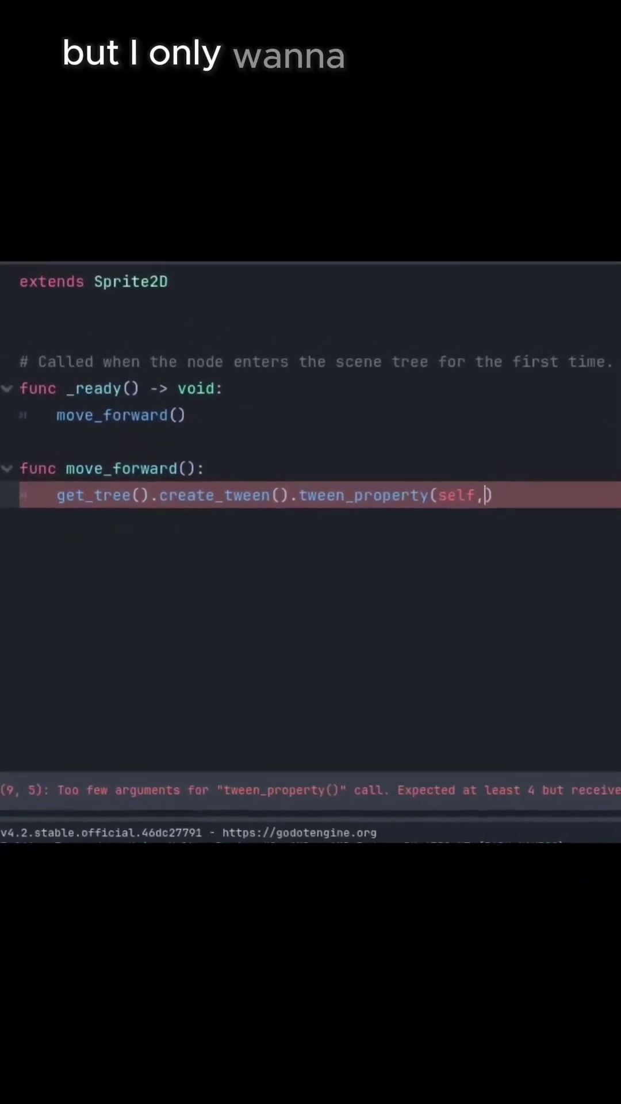
text("position)
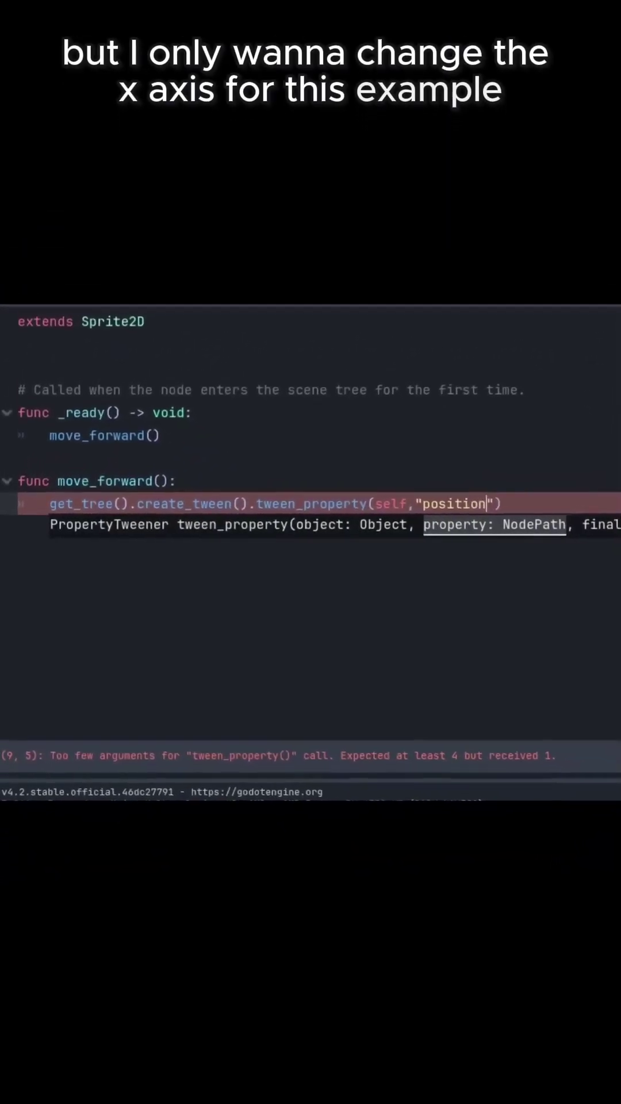
text(:x)
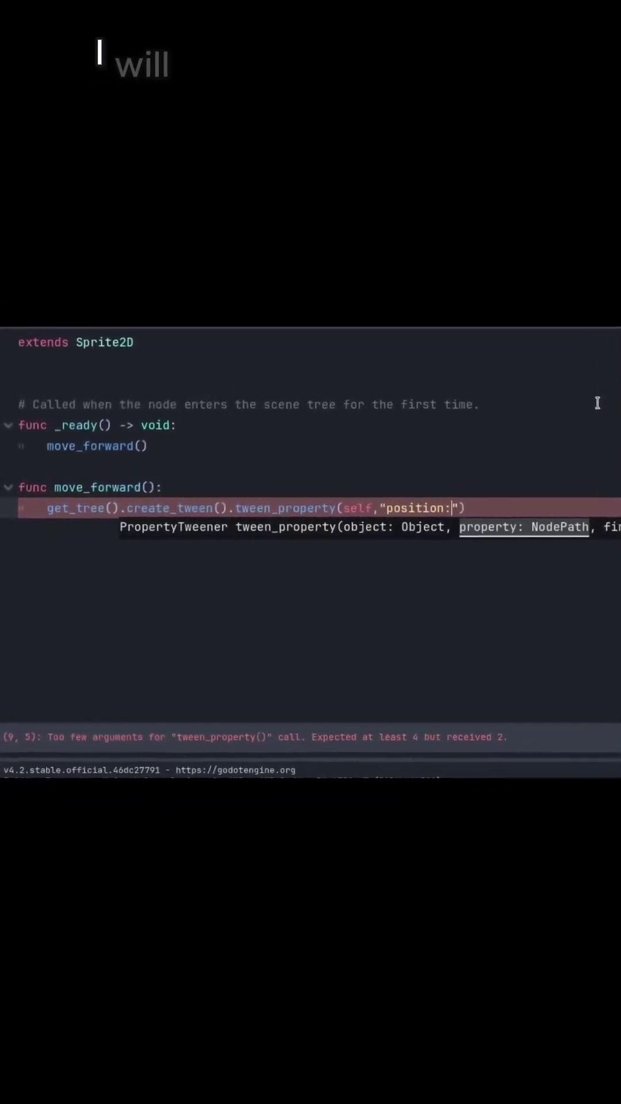